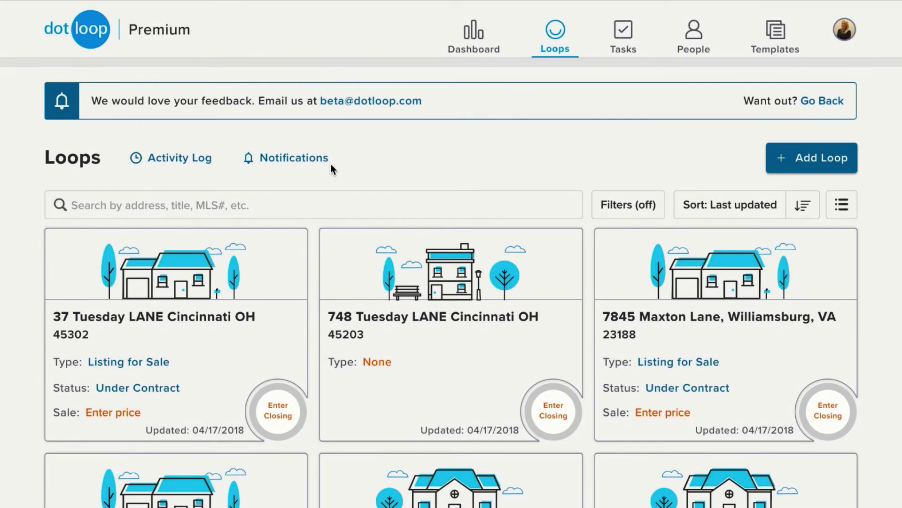
- Open the avatar's profile dropdown on the Loops page
left_click(844, 32)
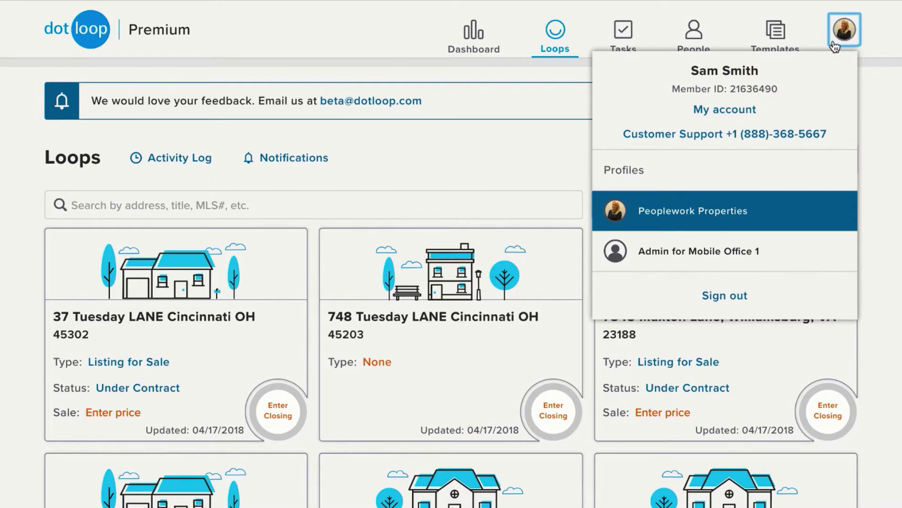
- Save the My account personal information and address details
left_click(739, 110)
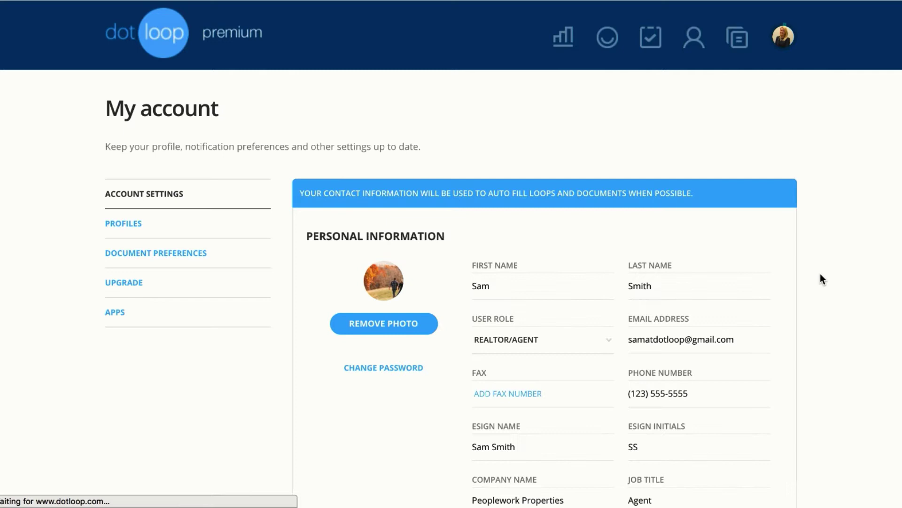
scroll(820, 274, "down", 3)
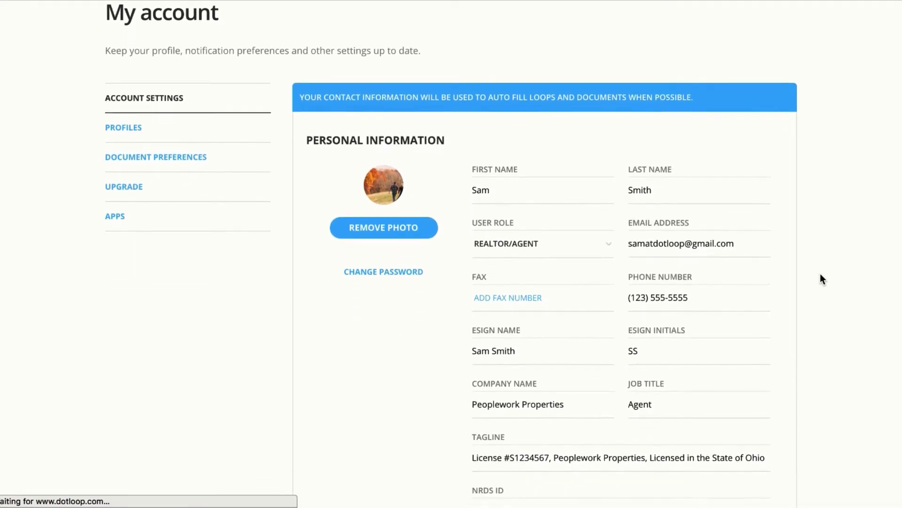
scroll(821, 274, "down", 2)
scroll(821, 274, "down", 2)
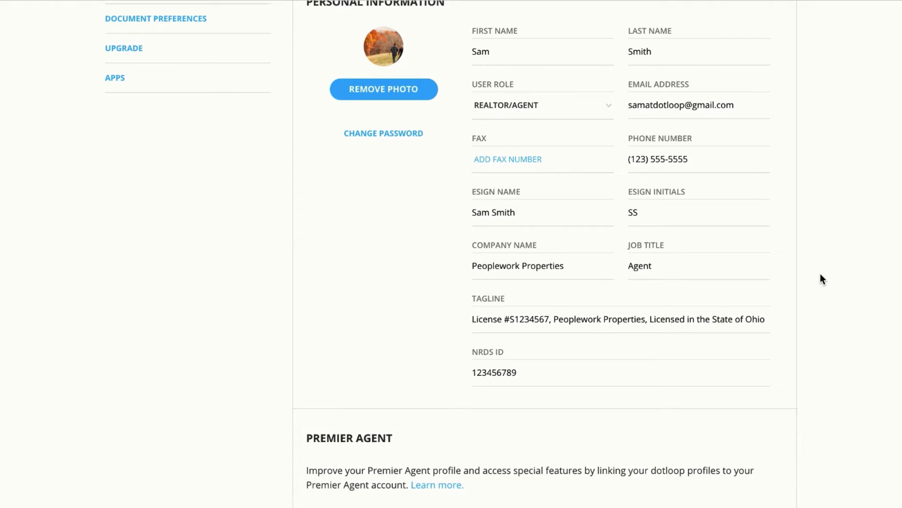
scroll(820, 273, "down", 2)
scroll(820, 274, "down", 1)
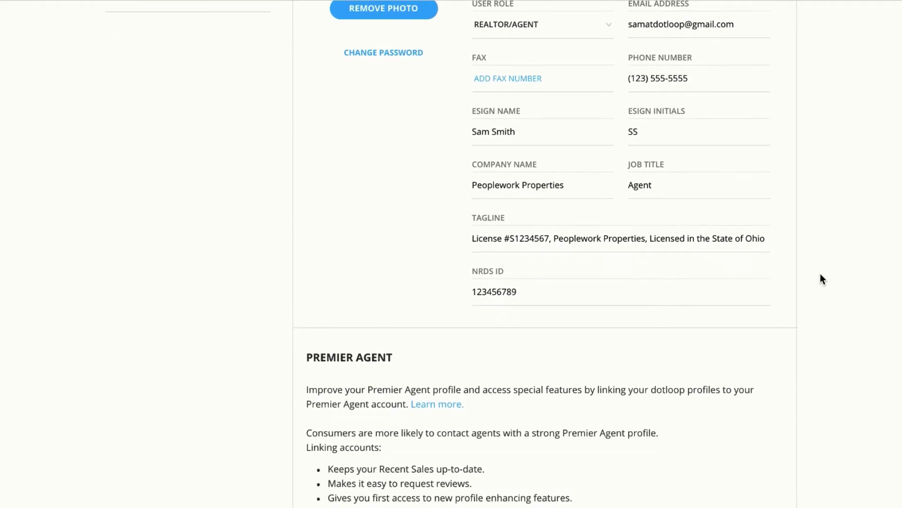
scroll(820, 274, "down", 1)
scroll(820, 274, "down", 2)
scroll(820, 274, "down", 2)
scroll(820, 267, "down", 1)
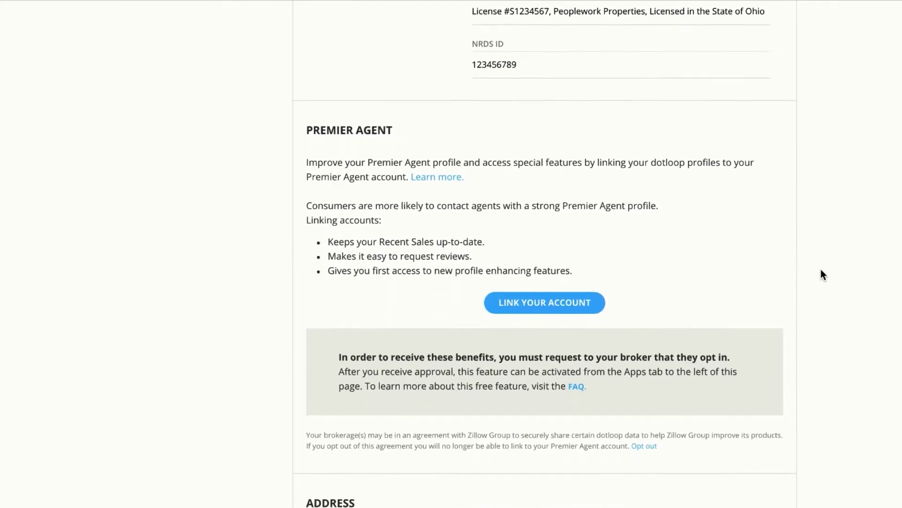
scroll(819, 267, "down", 2)
scroll(820, 268, "down", 2)
scroll(819, 266, "down", 1)
scroll(823, 258, "down", 1)
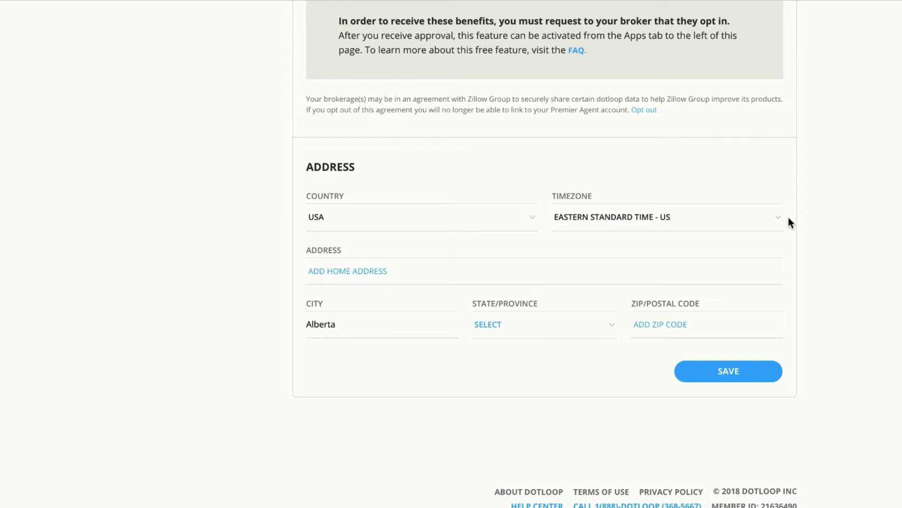
scroll(788, 215, "up", 3)
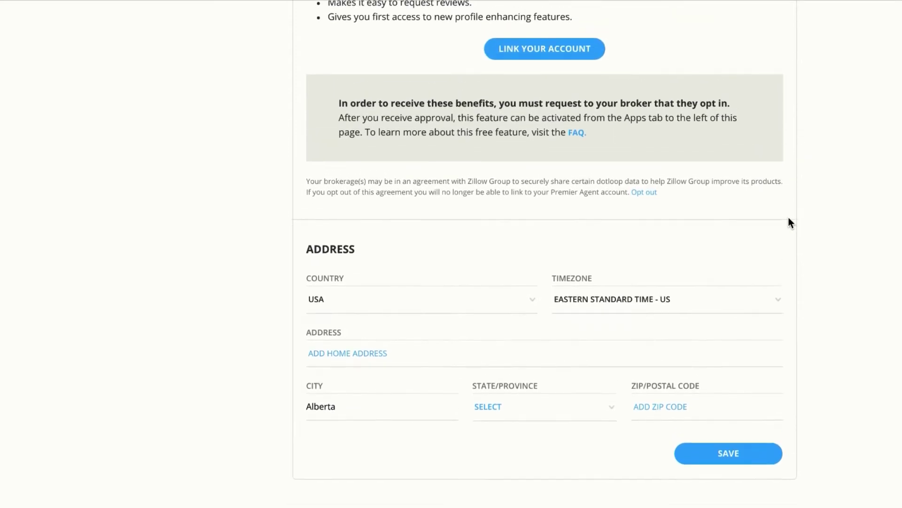
scroll(788, 215, "down", 2)
left_click(741, 384)
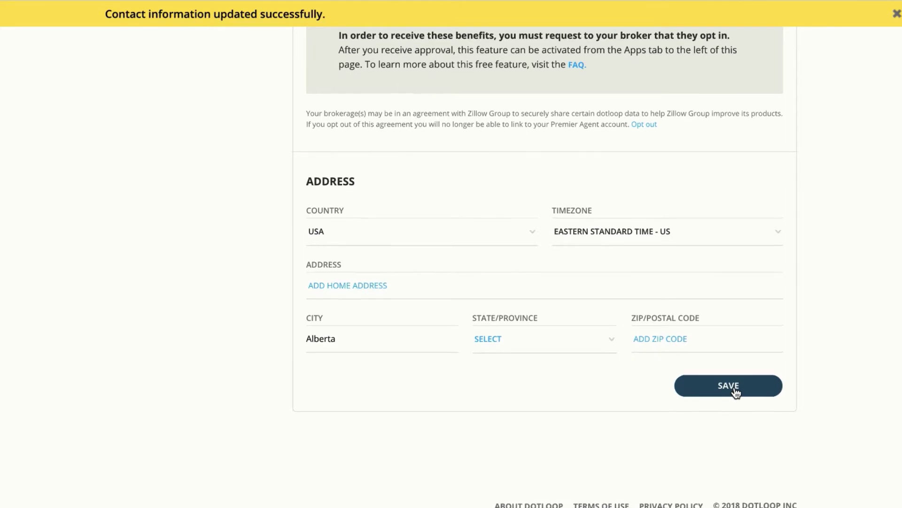
scroll(736, 390, "up", 3)
scroll(736, 390, "up", 3)
scroll(736, 390, "up", 3)
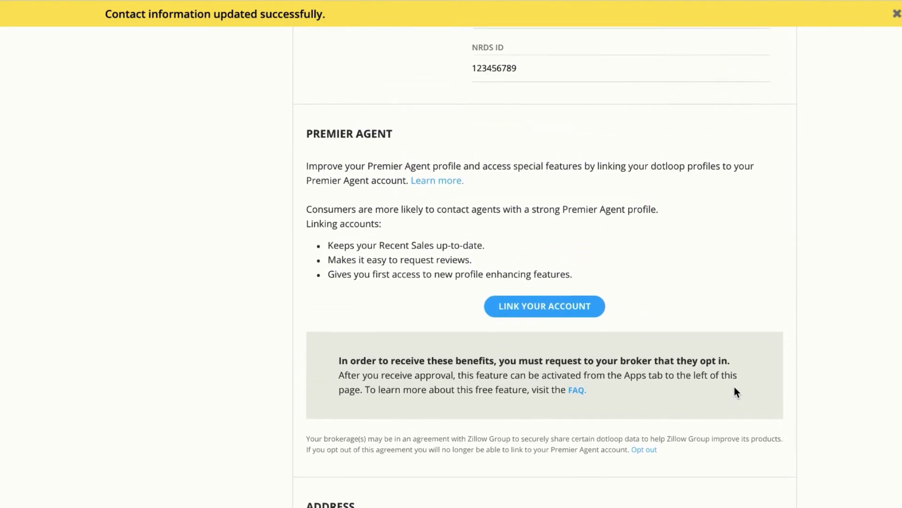
scroll(737, 390, "up", 3)
scroll(736, 390, "up", 3)
scroll(736, 389, "up", 3)
scroll(734, 386, "up", 1)
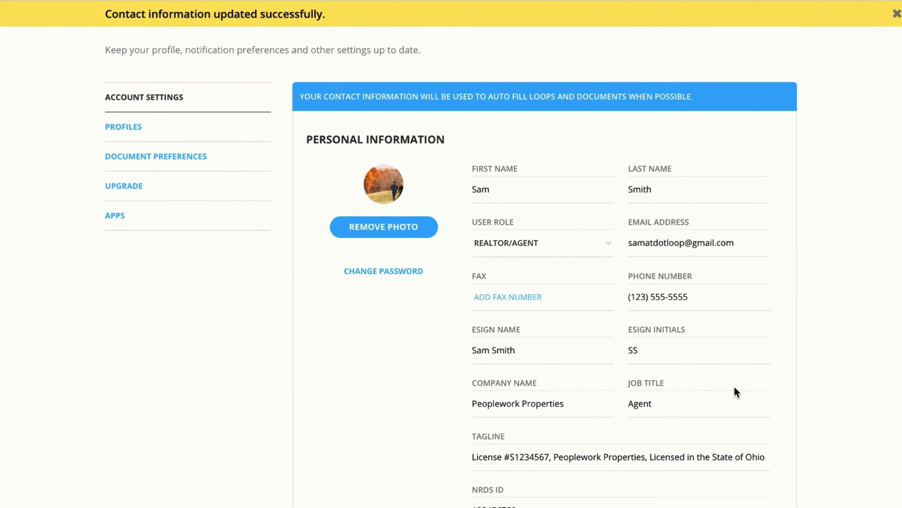
- Show the Peoplework Properties profile in the Profiles settings
right_click(734, 398)
left_click(180, 127)
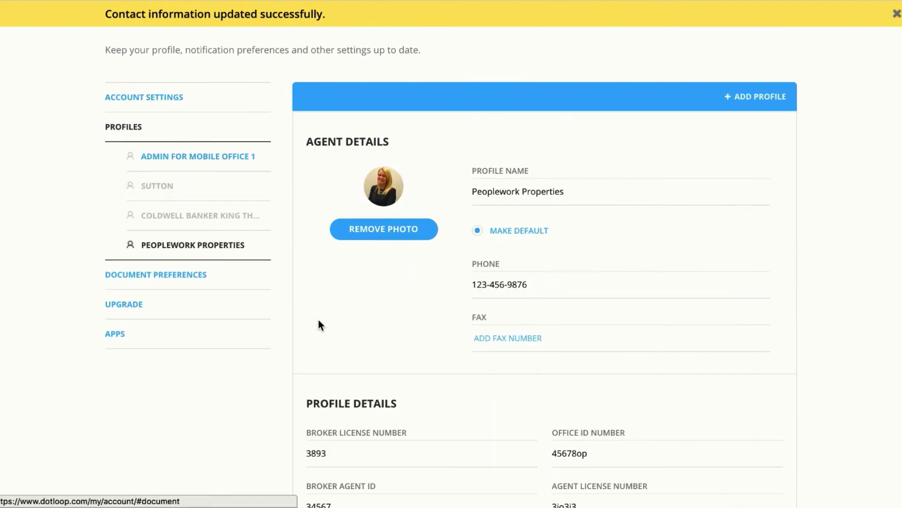
scroll(322, 328, "down", 2)
scroll(322, 328, "down", 2)
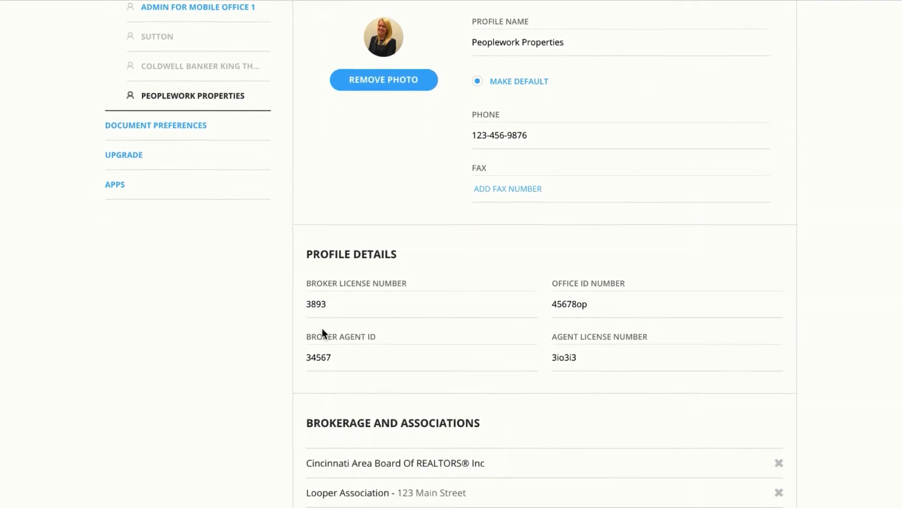
- Save the Peoplework Properties profile, including the Broker Agent ID field
left_click(323, 329)
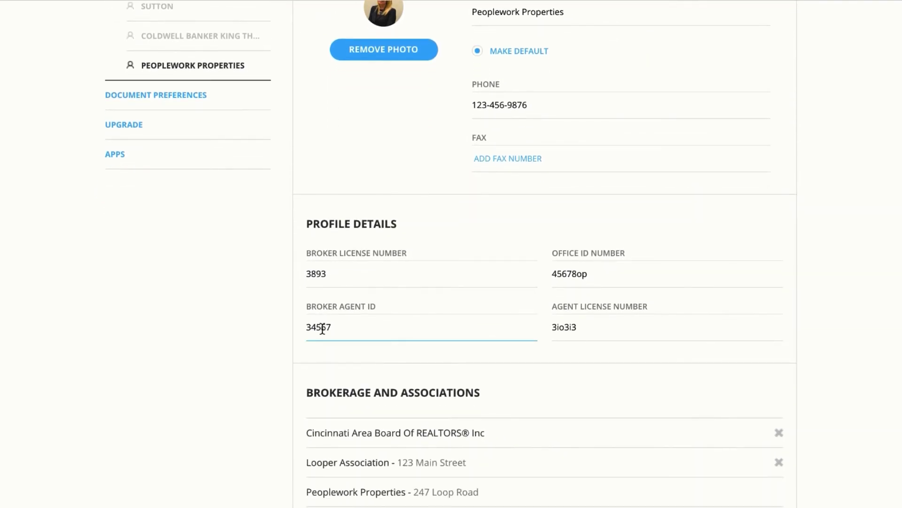
scroll(322, 328, "down", 2)
scroll(230, 358, "down", 3)
scroll(230, 357, "down", 2)
scroll(230, 358, "down", 2)
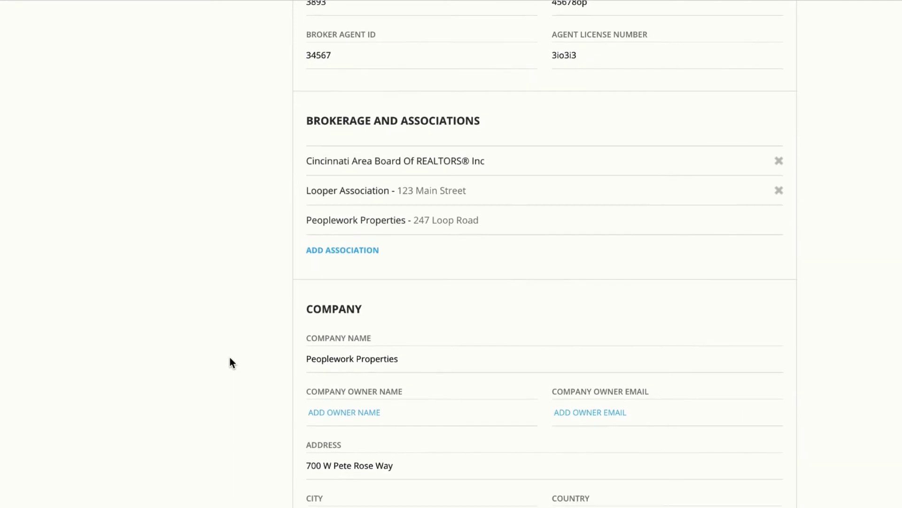
scroll(230, 358, "down", 1)
scroll(230, 357, "down", 1)
scroll(230, 358, "down", 1)
scroll(230, 358, "down", 1)
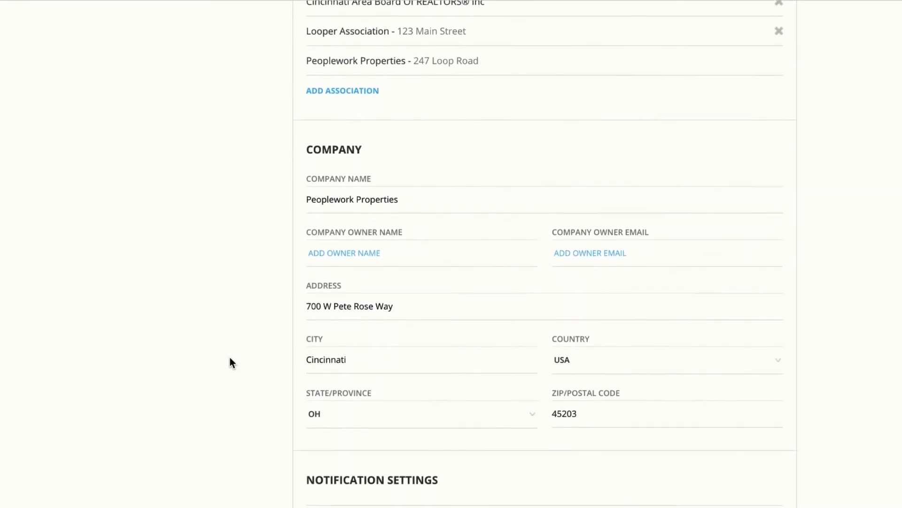
scroll(230, 357, "down", 1)
scroll(230, 357, "down", 1)
scroll(230, 357, "down", 2)
scroll(230, 358, "down", 2)
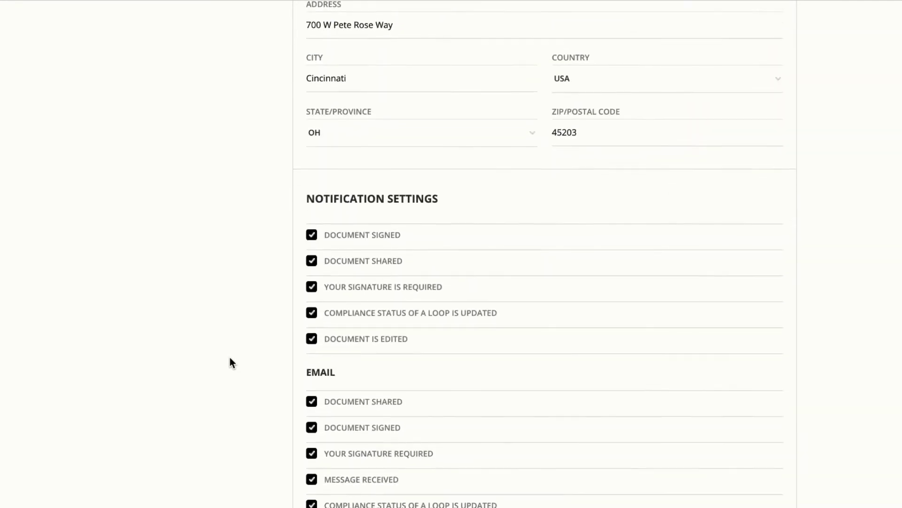
scroll(230, 358, "down", 2)
scroll(230, 358, "down", 1)
scroll(230, 358, "down", 1)
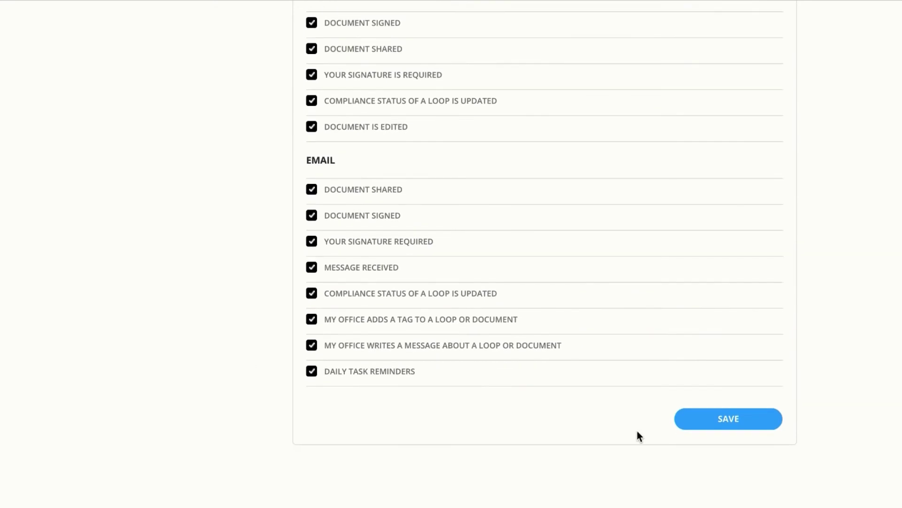
left_click(734, 418)
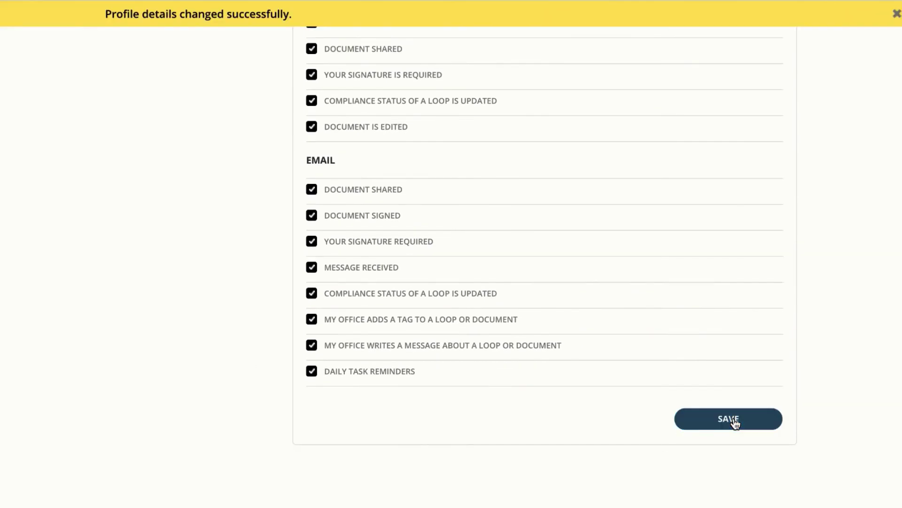
scroll(700, 311, "up", 1)
scroll(701, 311, "up", 2)
scroll(701, 311, "up", 3)
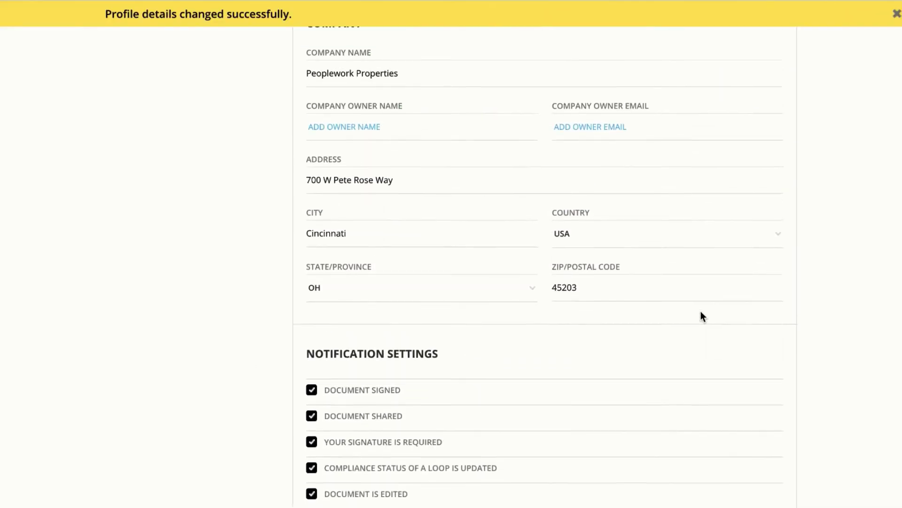
scroll(701, 312, "up", 2)
scroll(701, 311, "up", 2)
scroll(701, 311, "up", 2)
scroll(701, 311, "up", 2)
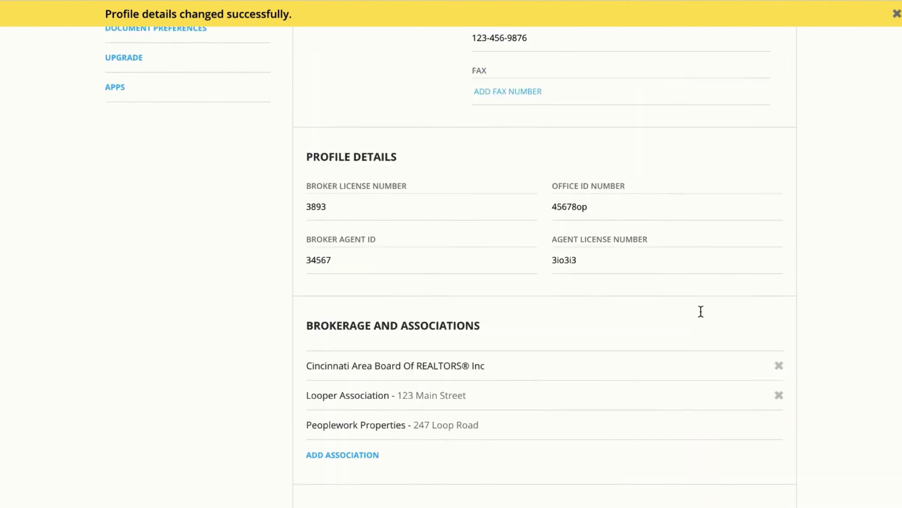
scroll(702, 311, "up", 3)
scroll(700, 311, "up", 2)
scroll(700, 311, "up", 1)
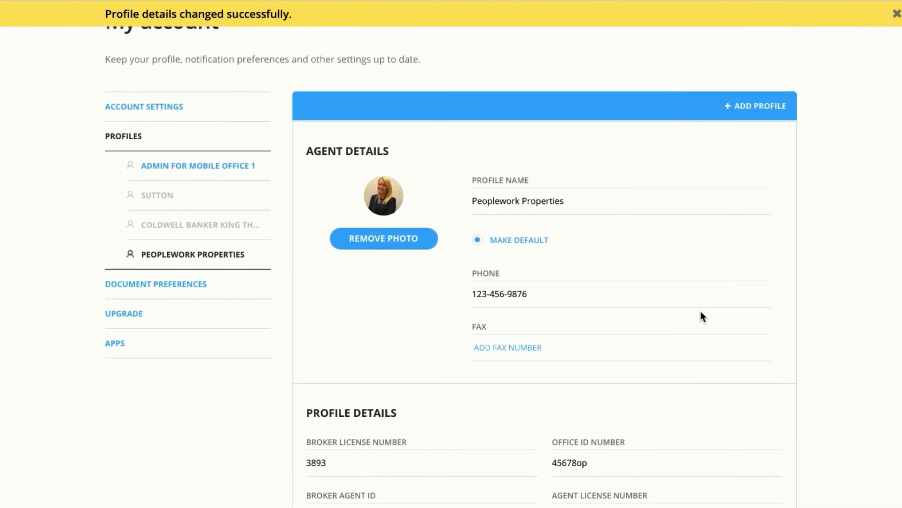